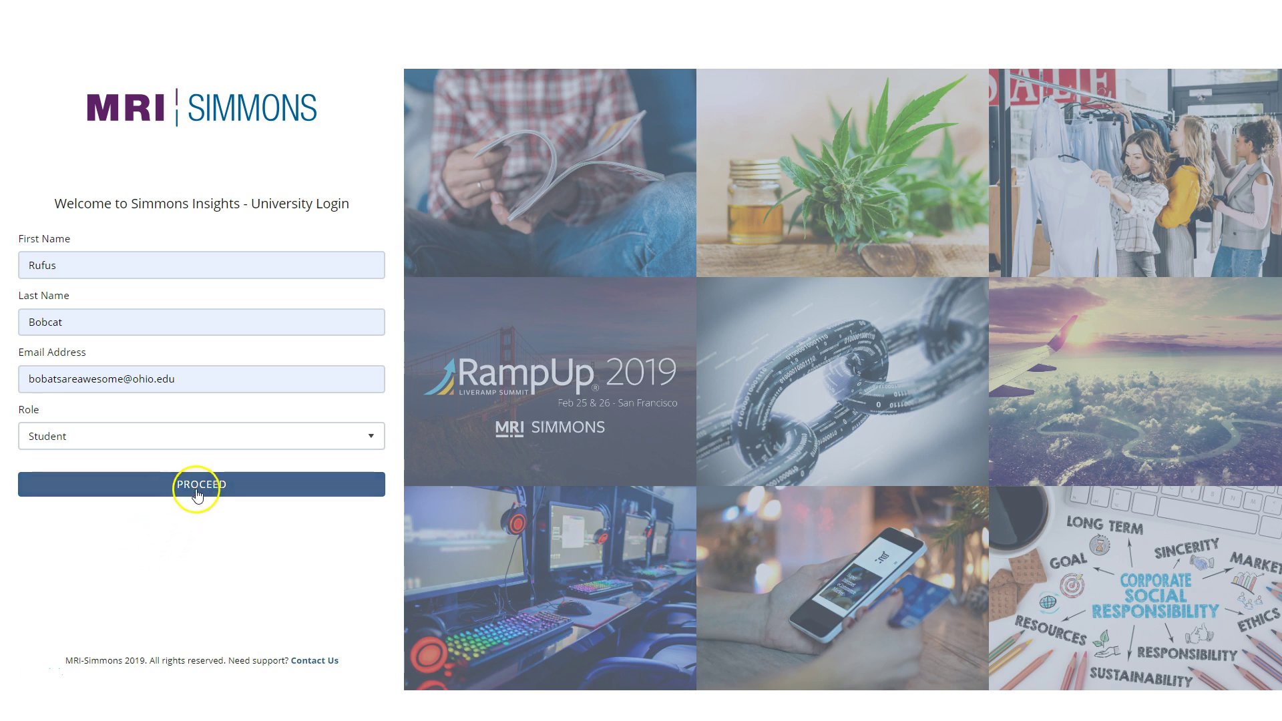
Step: Submit the filled-in university login form with PROCEED
{"action": "left_click", "coordinate": [199, 490]}
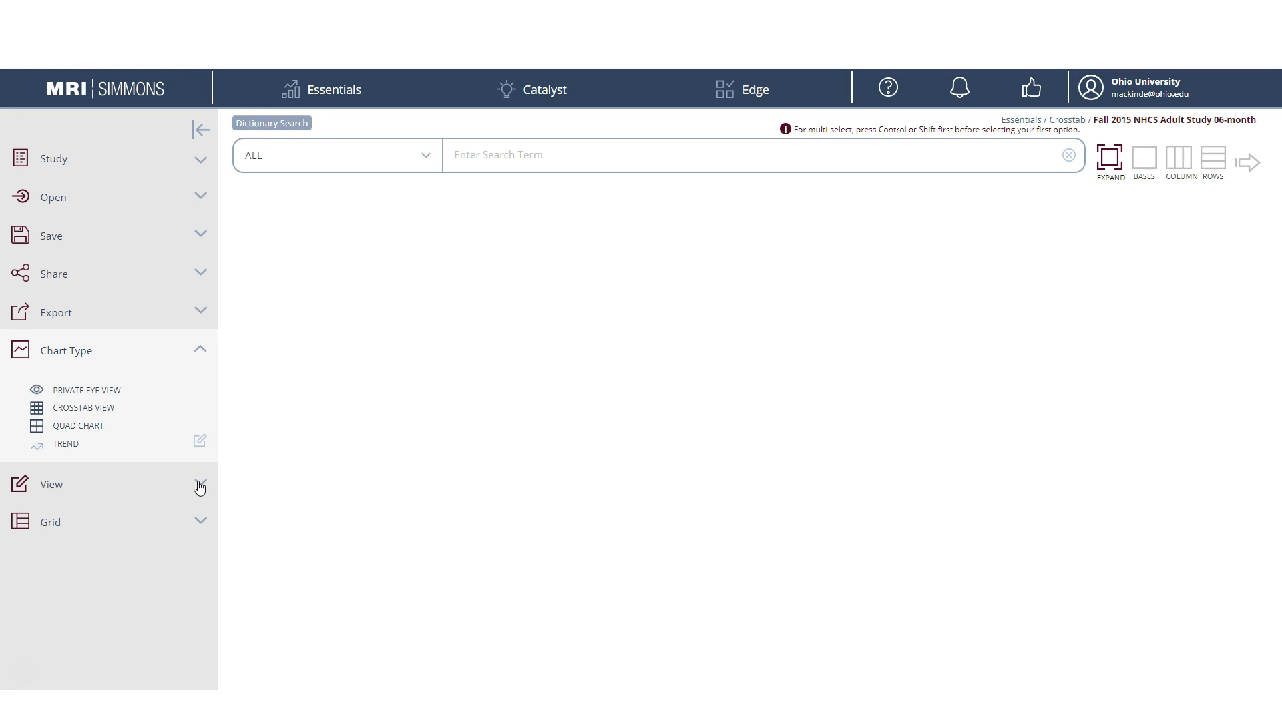
Step: Search 'mlb very' and add Very Interested (Major League Baseball) as a crosstab column
{"action": "left_click", "coordinate": [515, 152]}
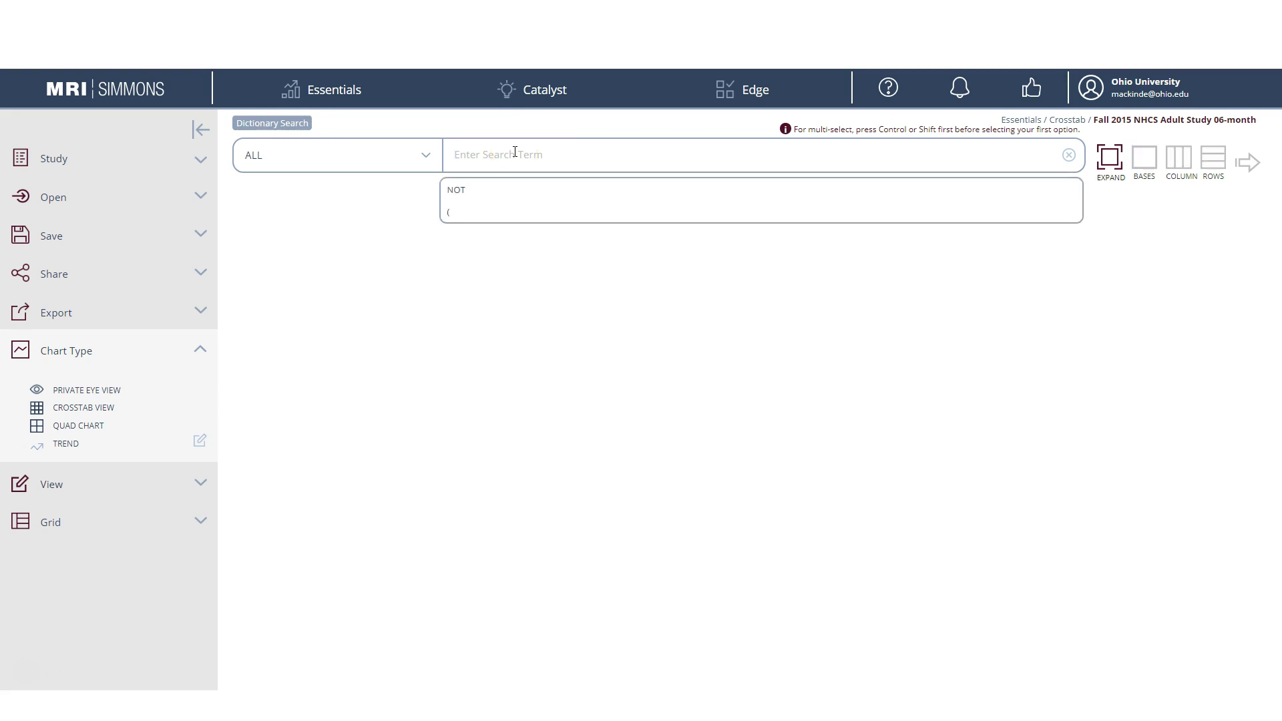
{"action": "type", "text": "mlb very"}
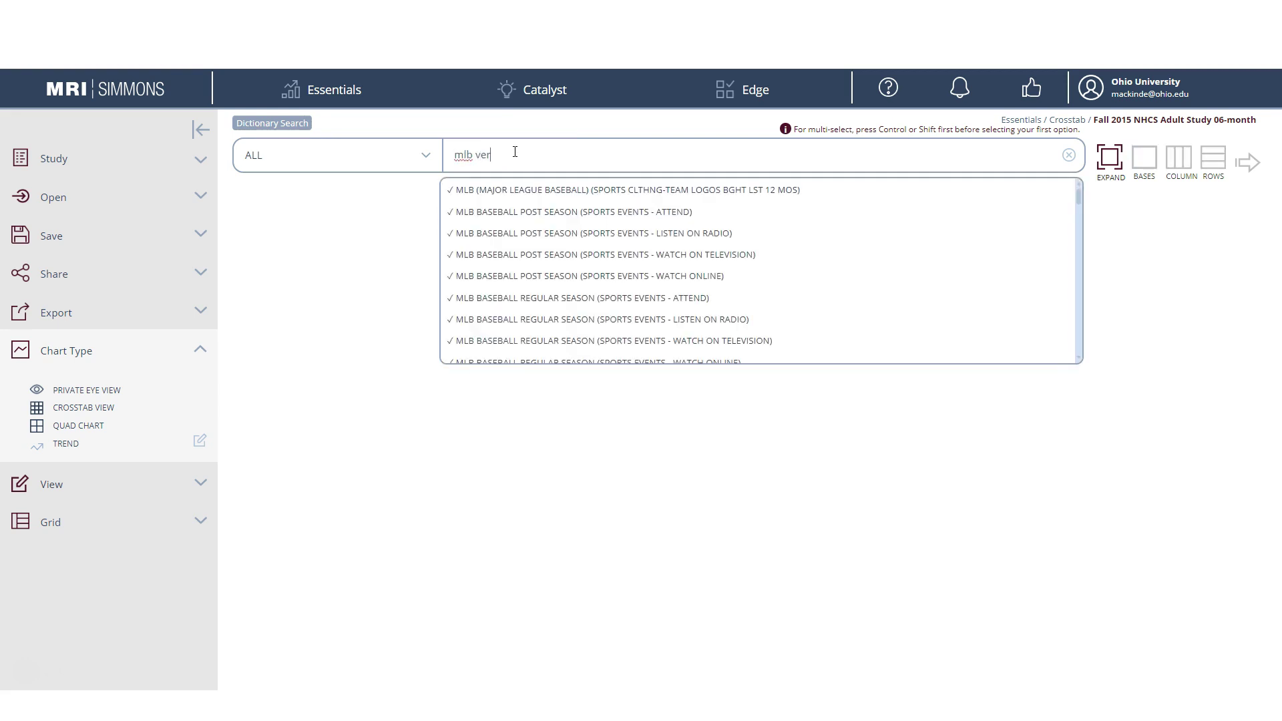
{"action": "left_click", "coordinate": [573, 193]}
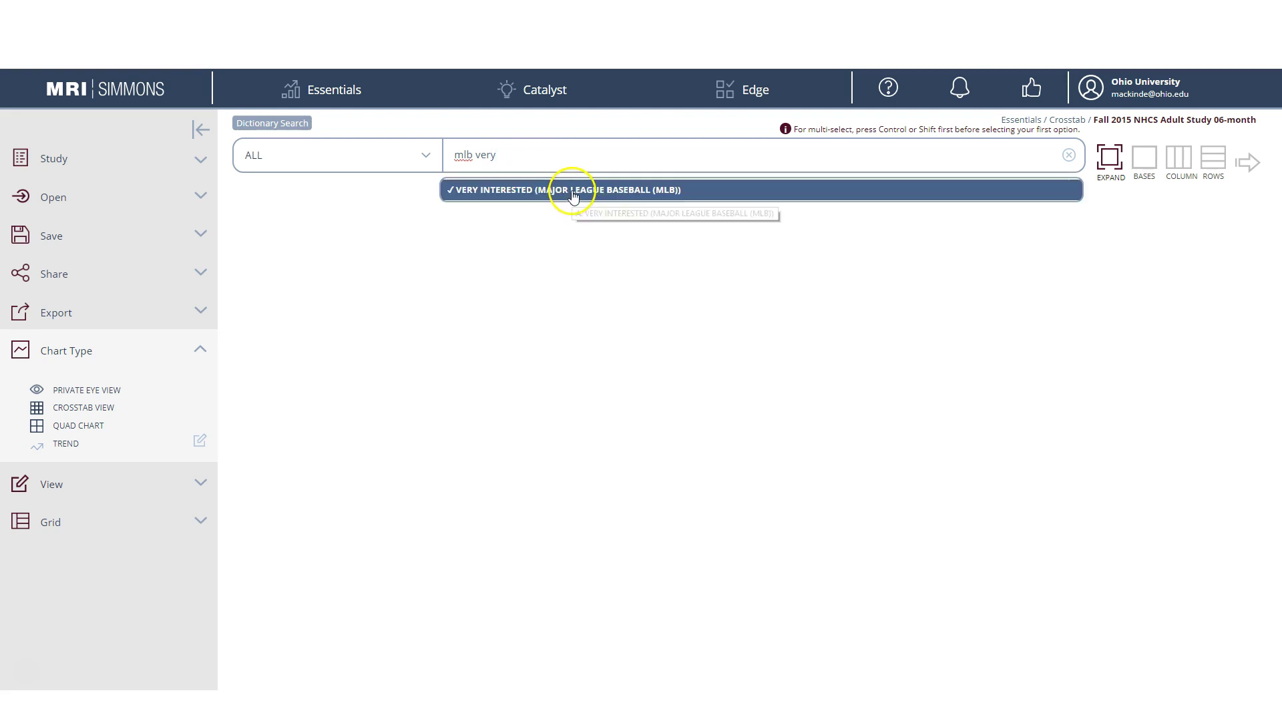
{"action": "left_click", "coordinate": [573, 193]}
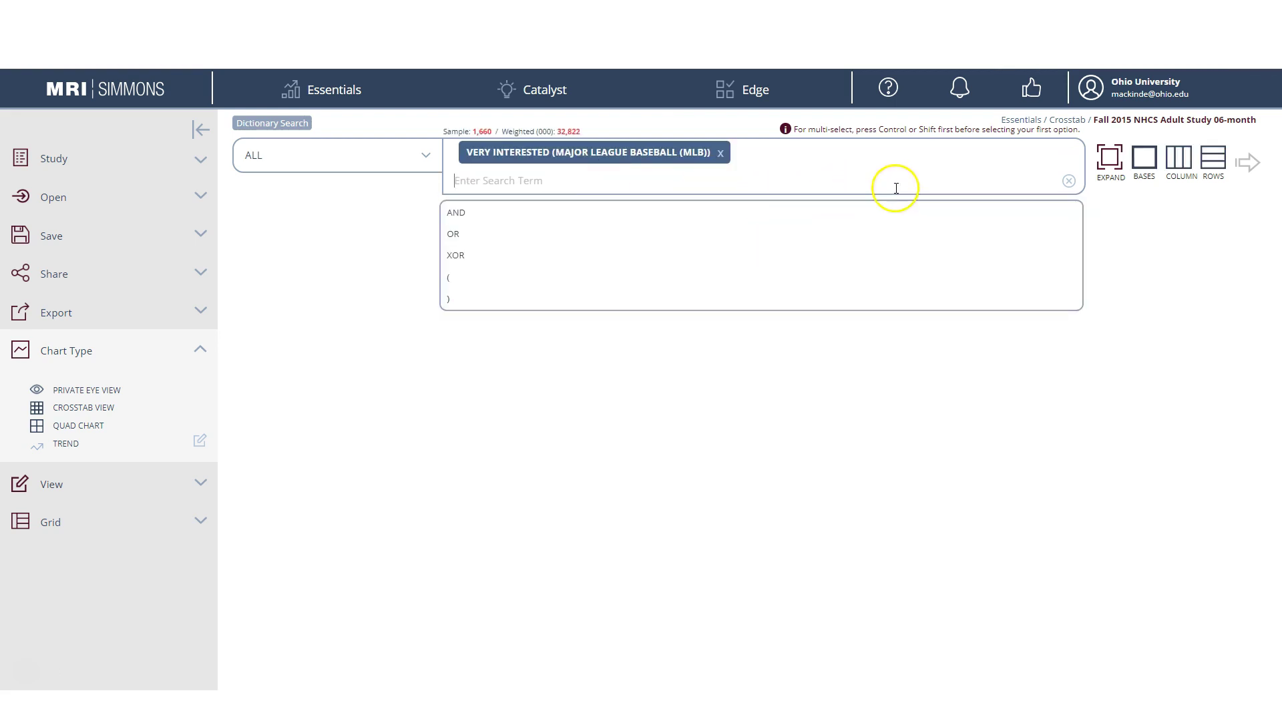
{"action": "left_click", "coordinate": [1180, 160]}
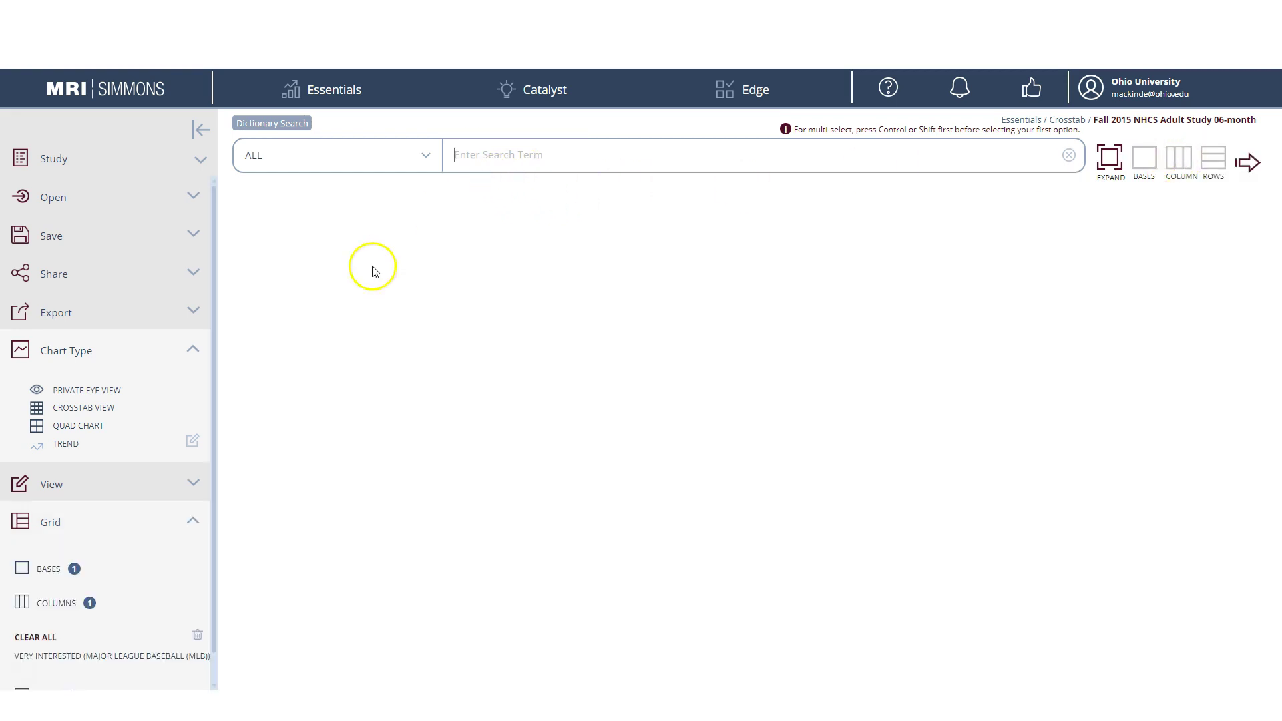
{"action": "scroll", "coordinate": [175, 394], "scroll_direction": "down", "scroll_amount": 1}
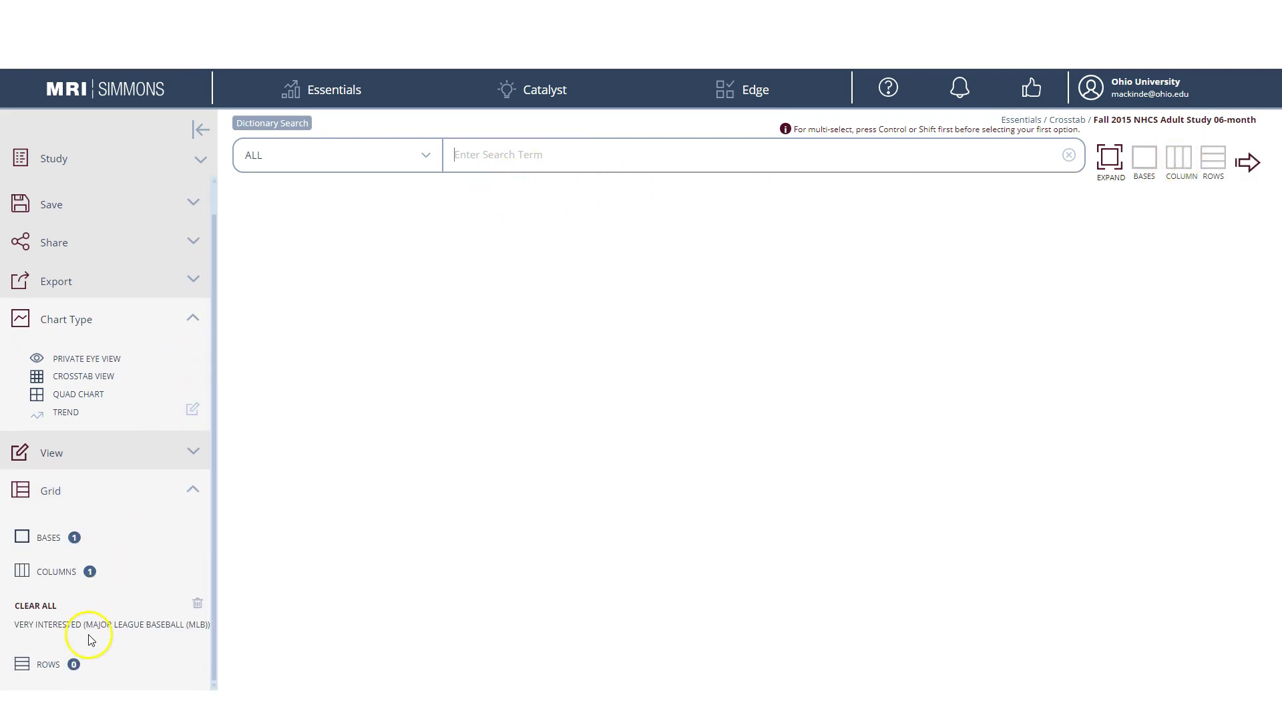
Step: Search 'nba very' and add Very Interested (NBA) as the second crosstab column
{"action": "left_click", "coordinate": [498, 153]}
{"action": "type", "text": "nb"}
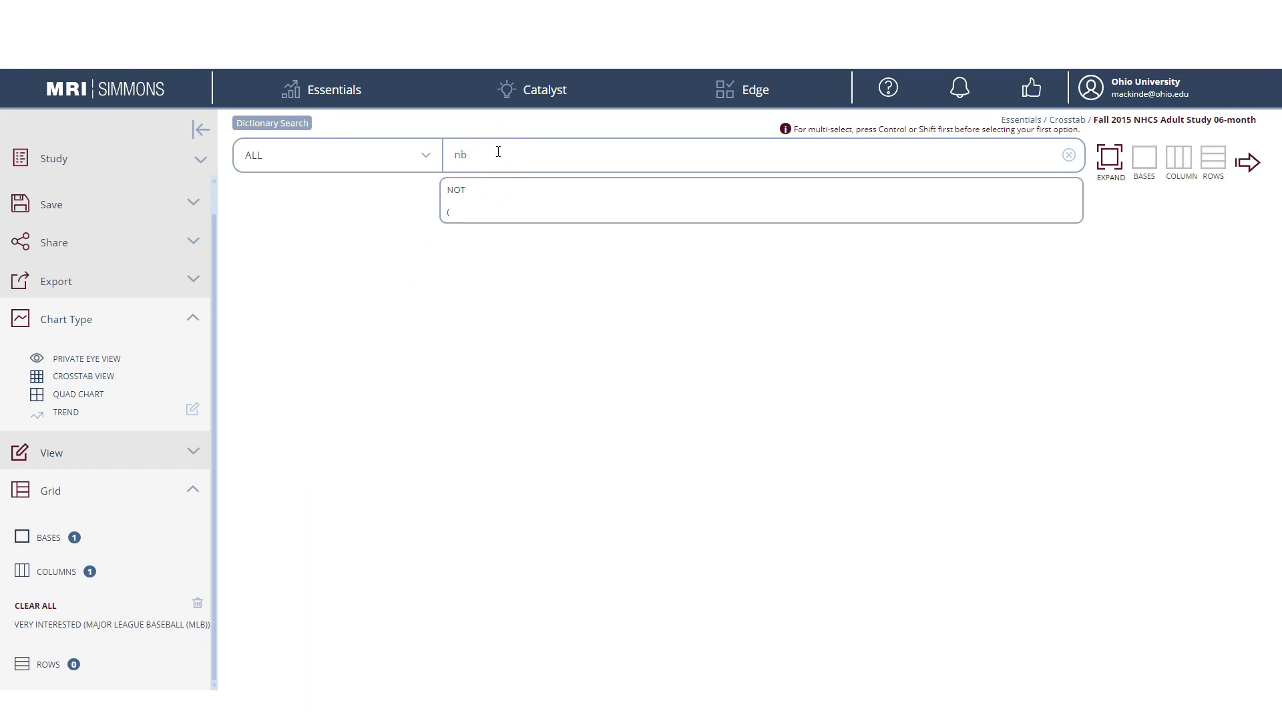
{"action": "type", "text": "a very"}
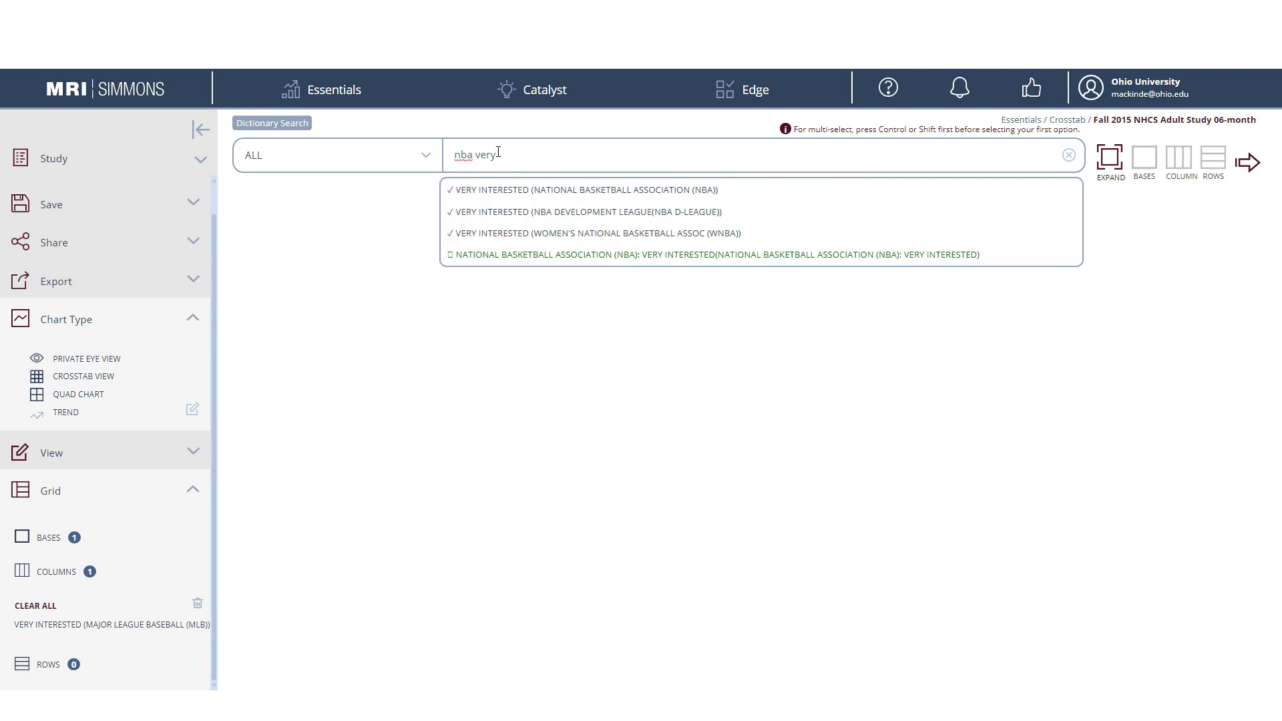
{"action": "left_click", "coordinate": [524, 192]}
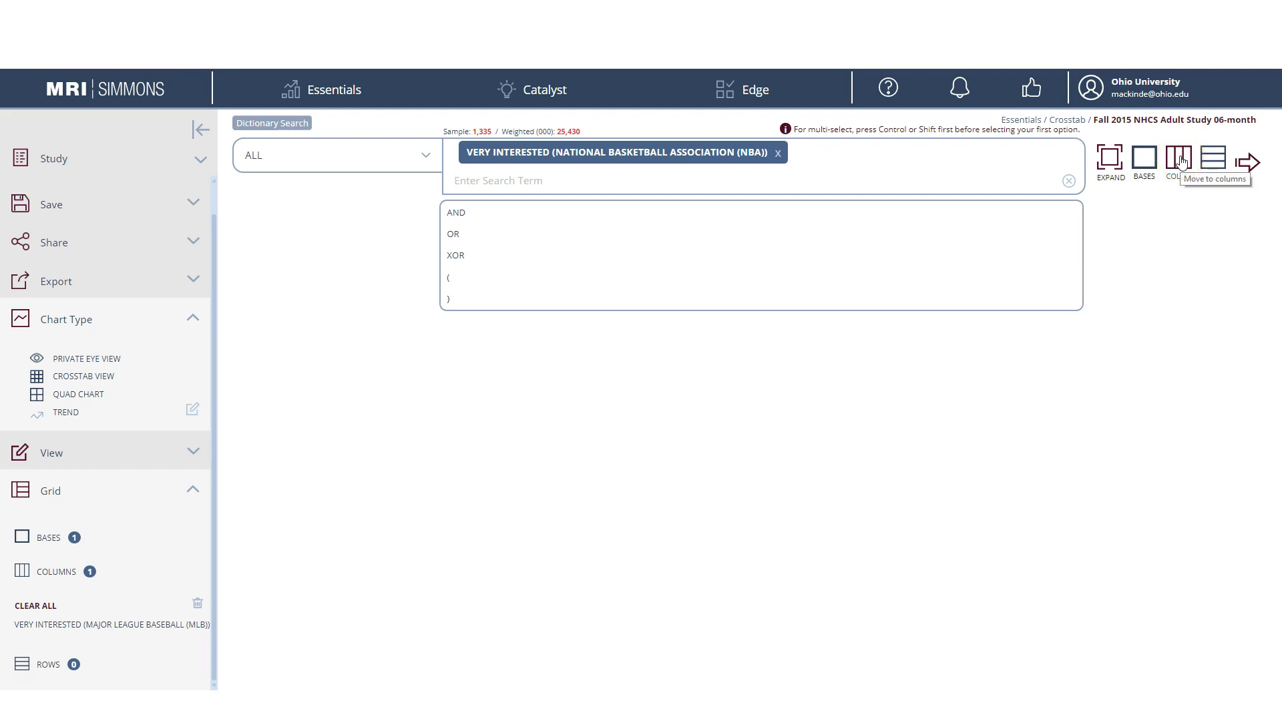
{"action": "left_click", "coordinate": [1181, 160]}
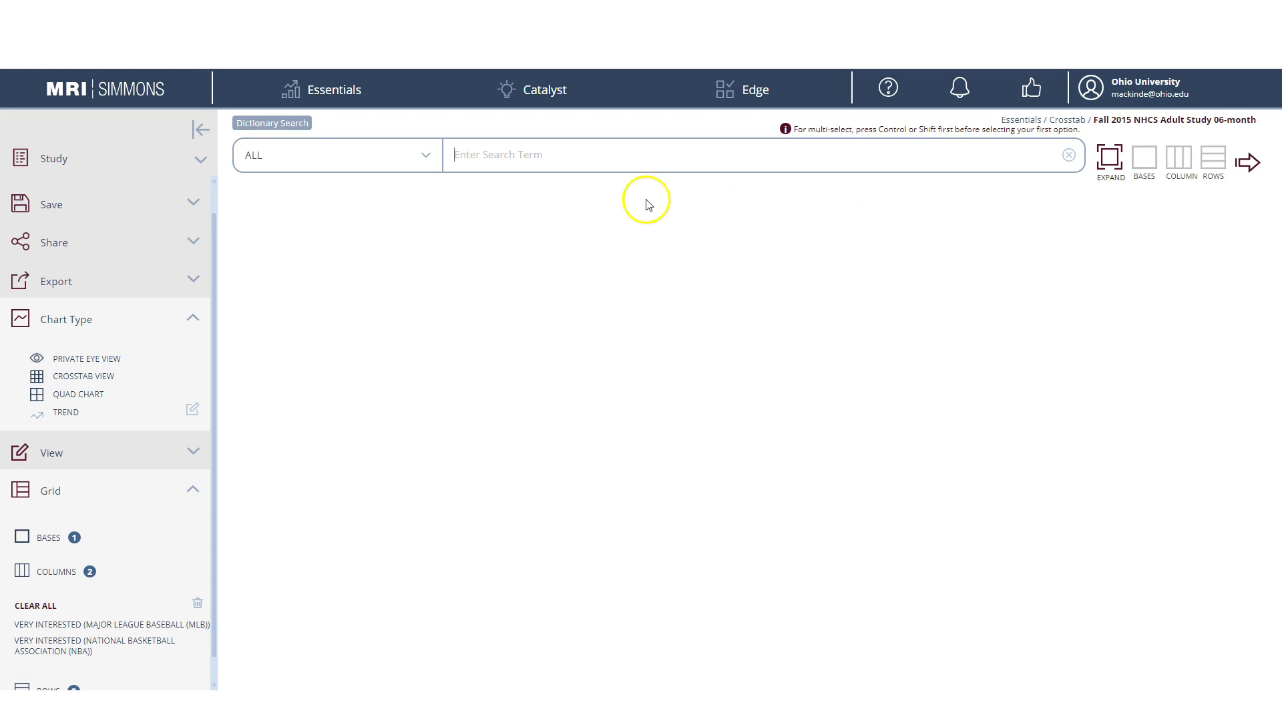
{"action": "left_click", "coordinate": [508, 155]}
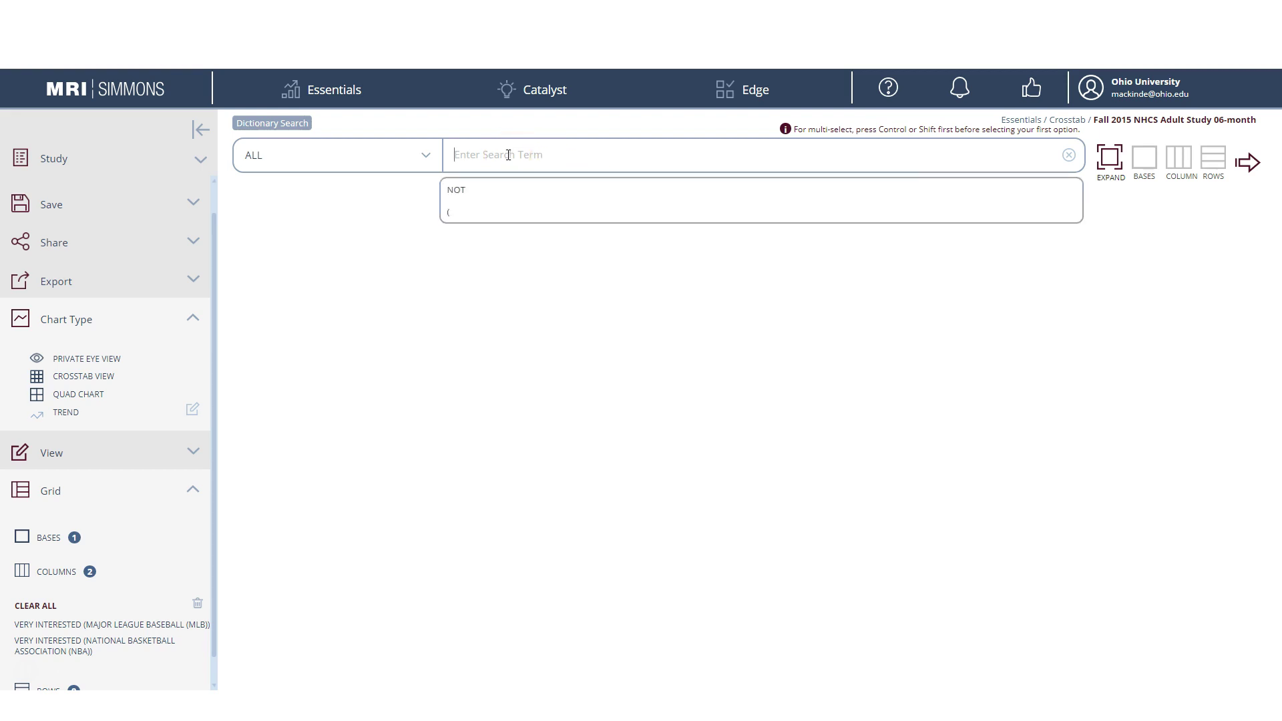
Step: Add McDonald's and Chick-fil-A visit-most terms as crosstab rows
{"action": "type", "text": "mcdo"}
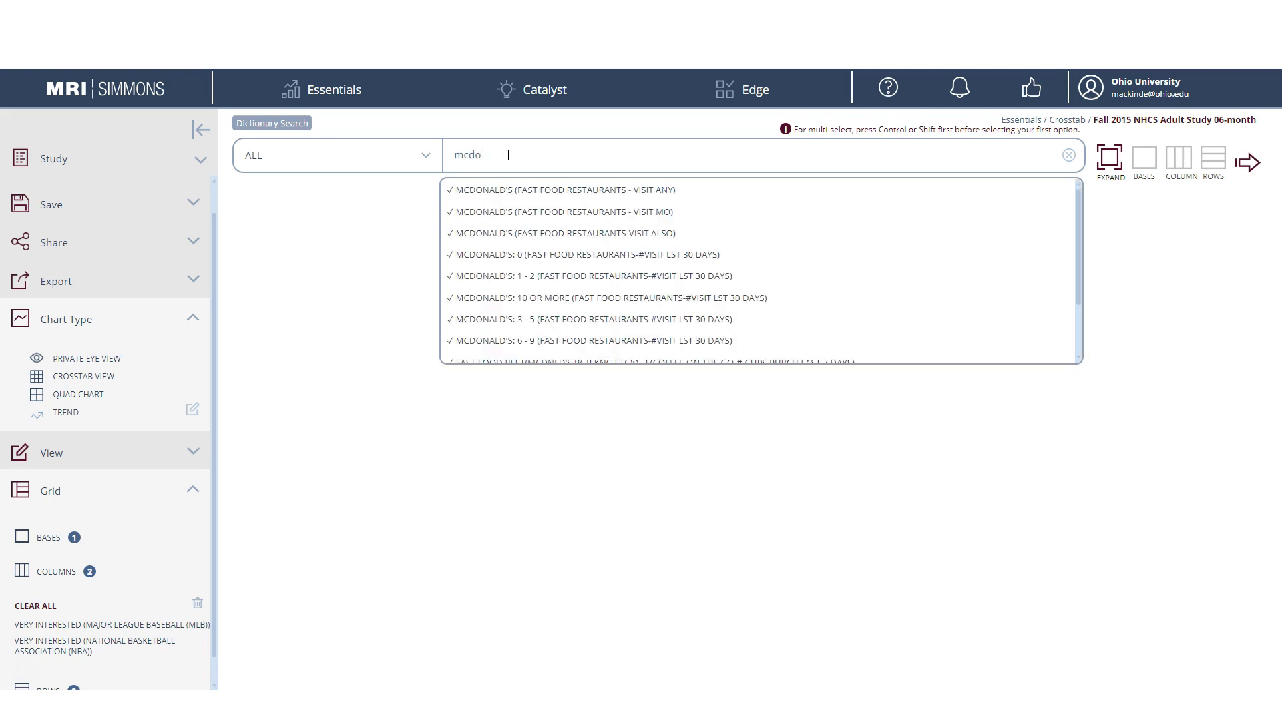
{"action": "left_click", "coordinate": [552, 213]}
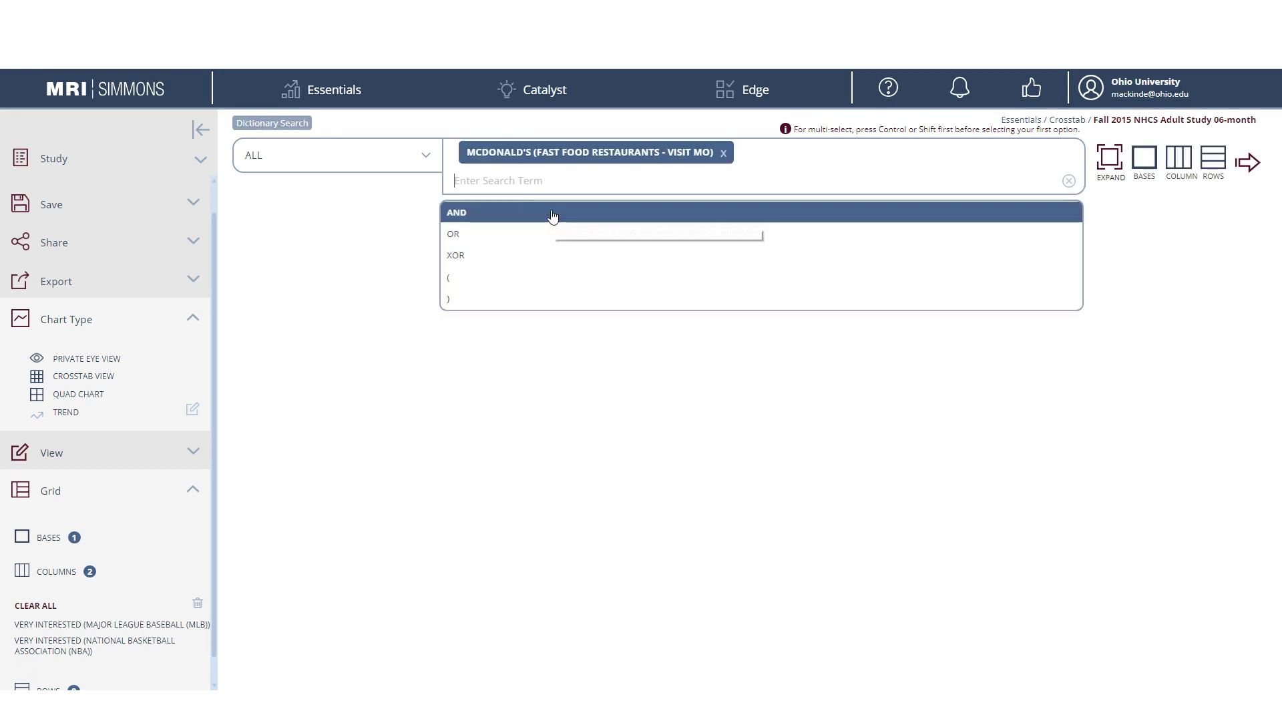
{"action": "left_click", "coordinate": [1213, 160]}
{"action": "left_click", "coordinate": [554, 152]}
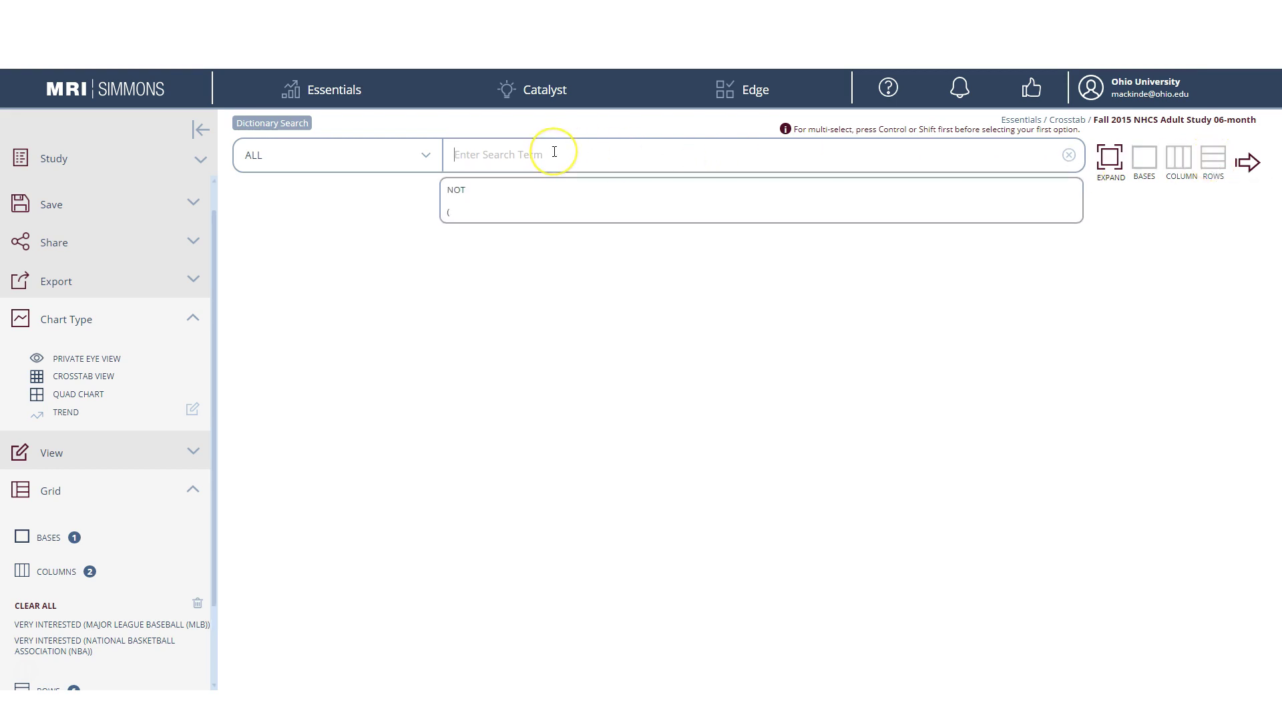
{"action": "type", "text": "chick"}
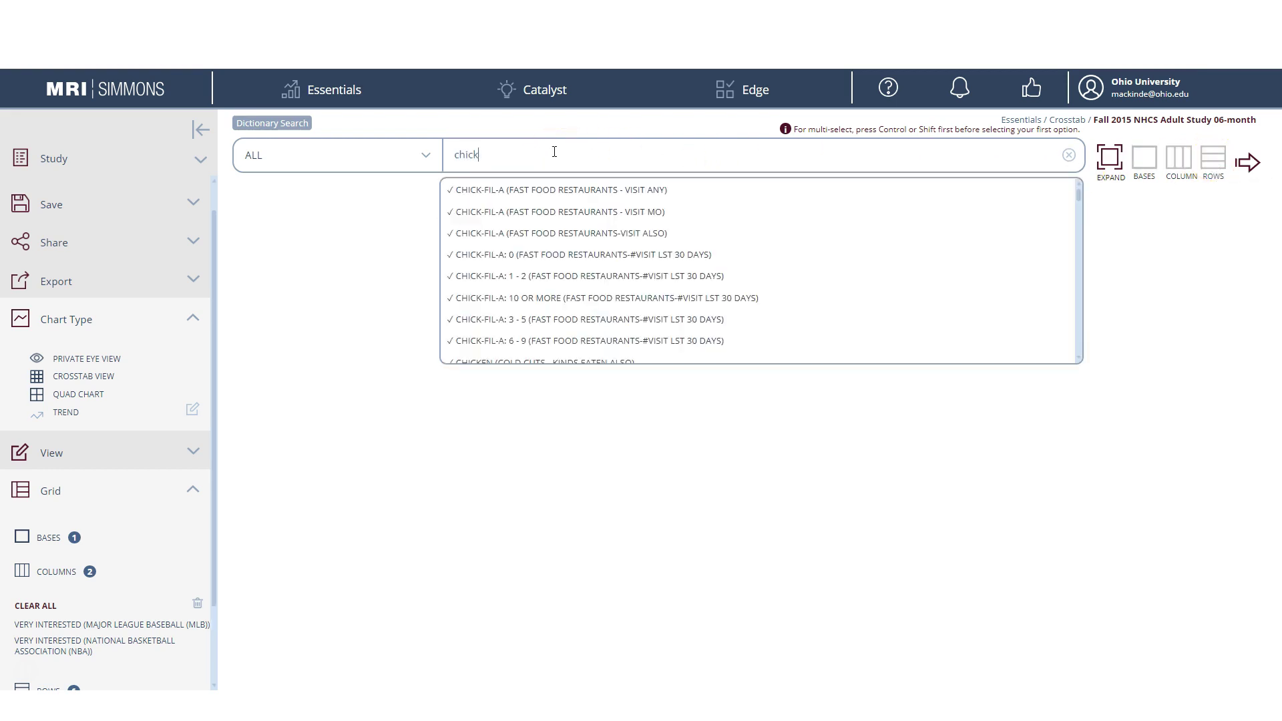
{"action": "left_click", "coordinate": [580, 211]}
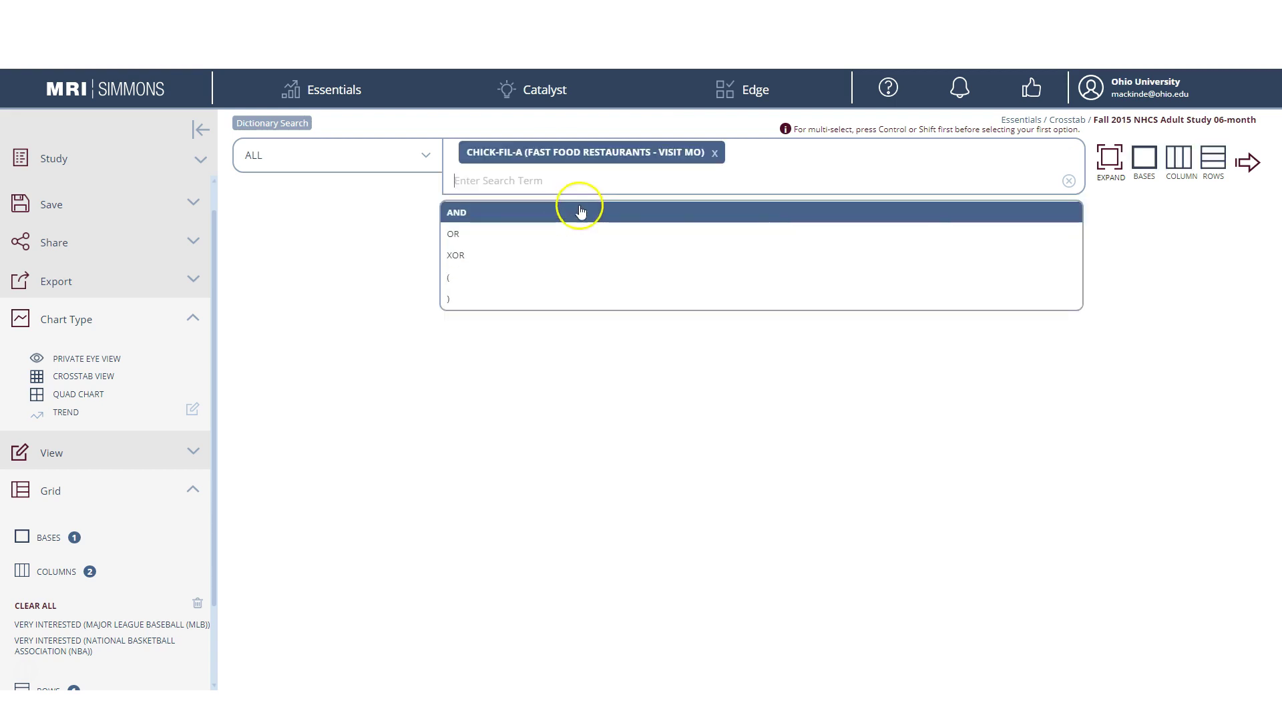
{"action": "left_click", "coordinate": [1214, 159]}
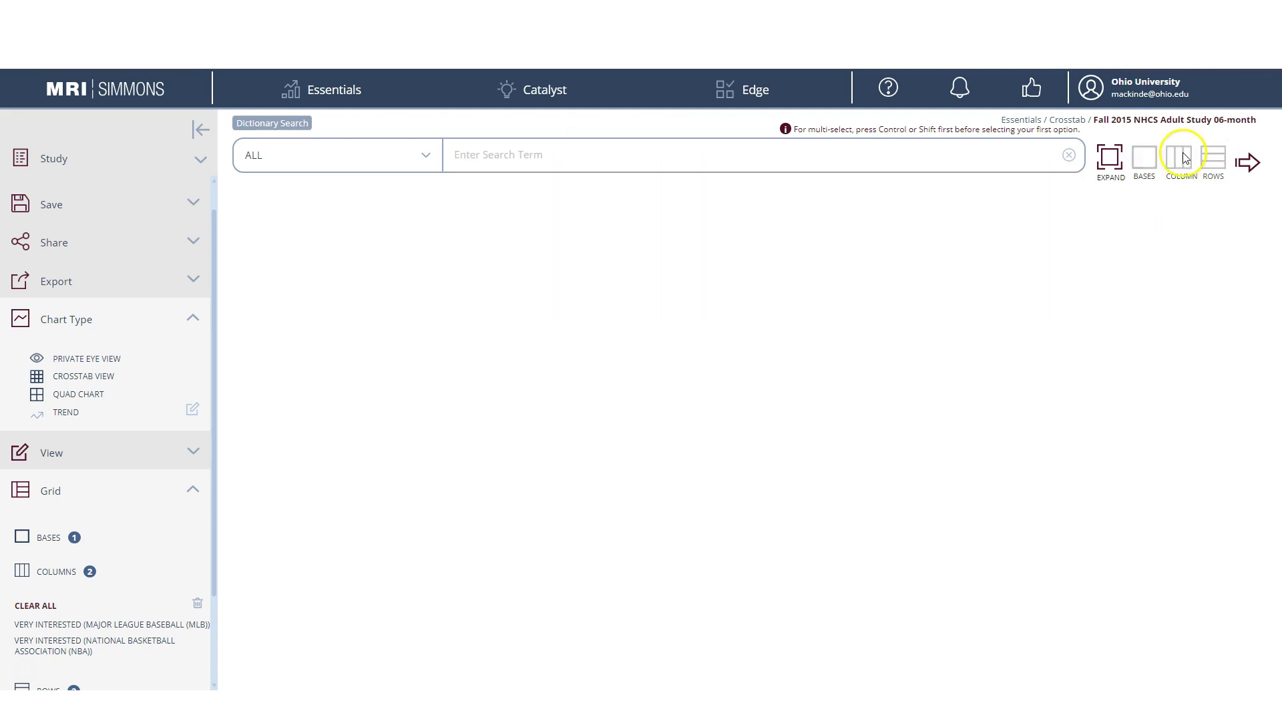
Step: Add Panera Bread (Fast Food Restaurants - Visit MO) as a crosstab row
{"action": "left_click", "coordinate": [528, 154]}
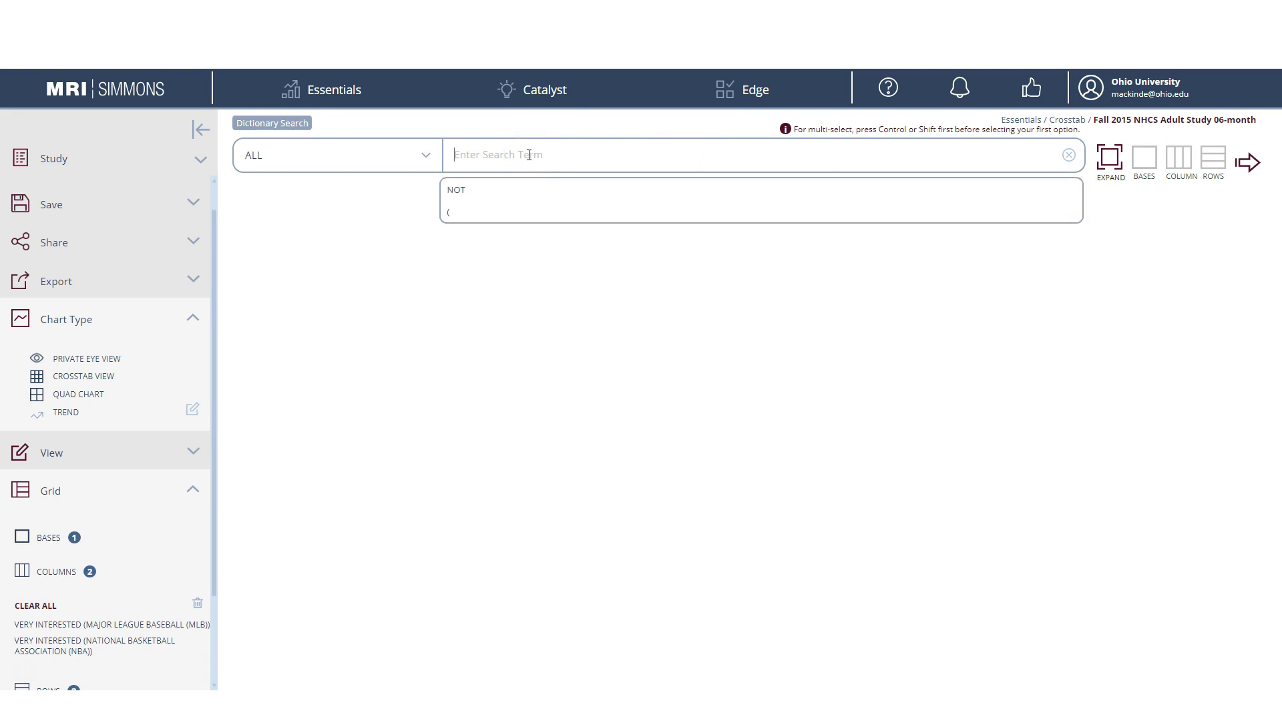
{"action": "type", "text": "panera"}
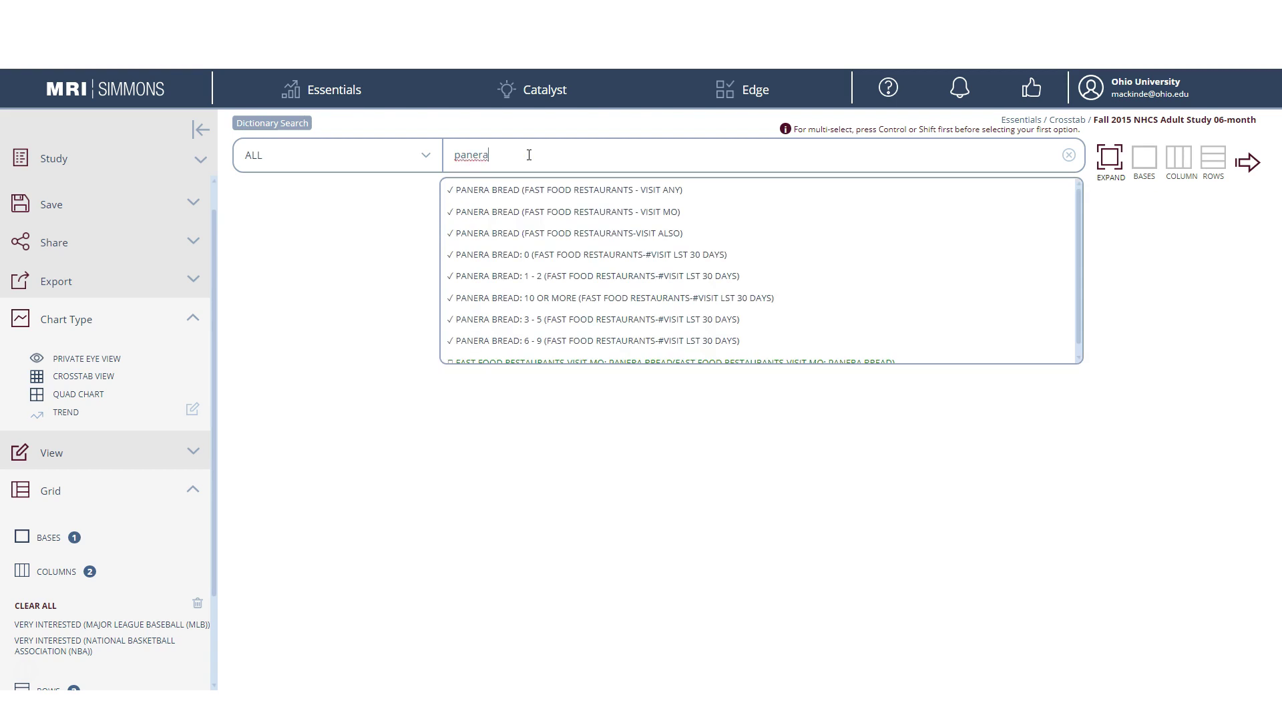
{"action": "left_click", "coordinate": [524, 210]}
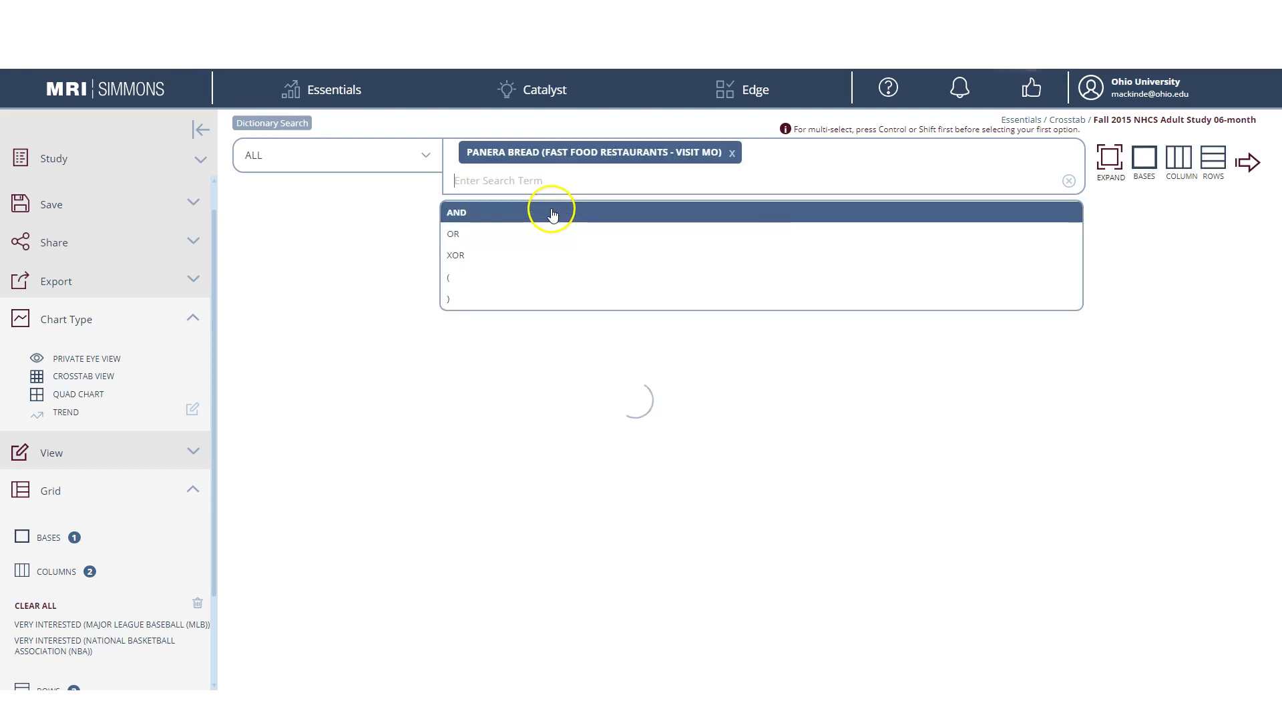
{"action": "left_click", "coordinate": [1213, 163]}
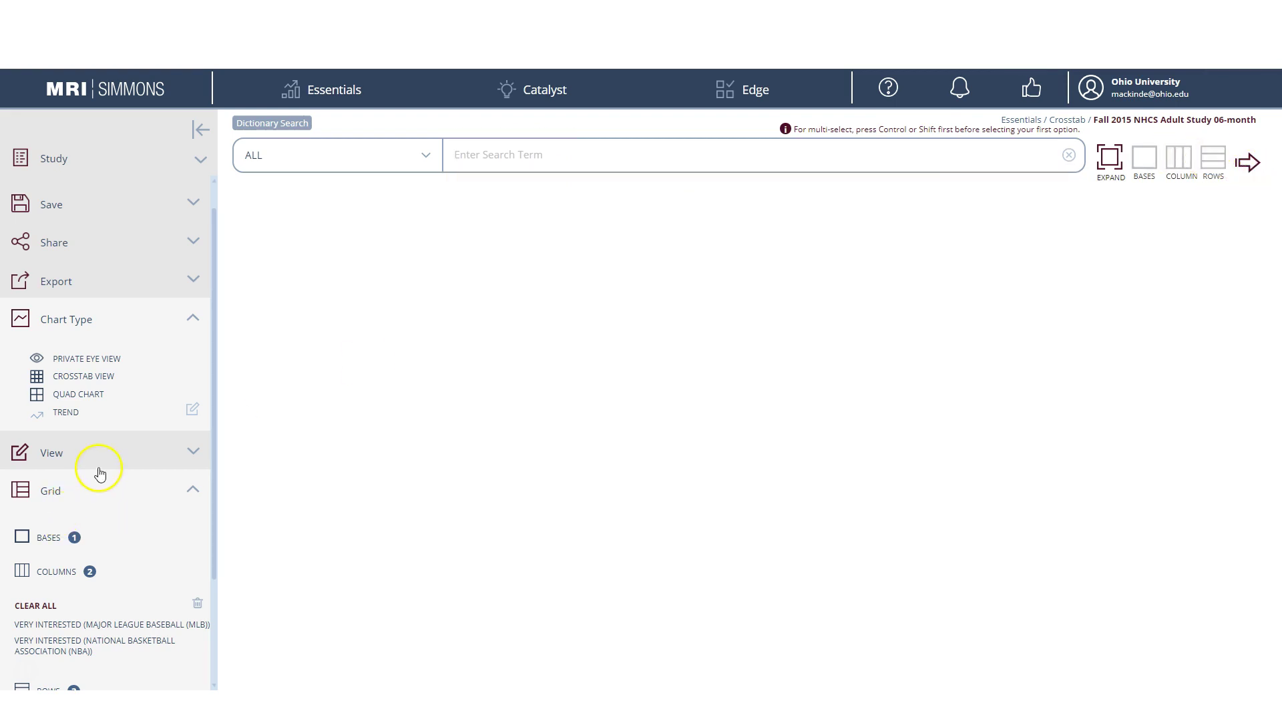
Step: Run the MLB/NBA fans by restaurant visits crosstab to generate results
{"action": "scroll", "coordinate": [107, 461], "scroll_direction": "down", "scroll_amount": 2}
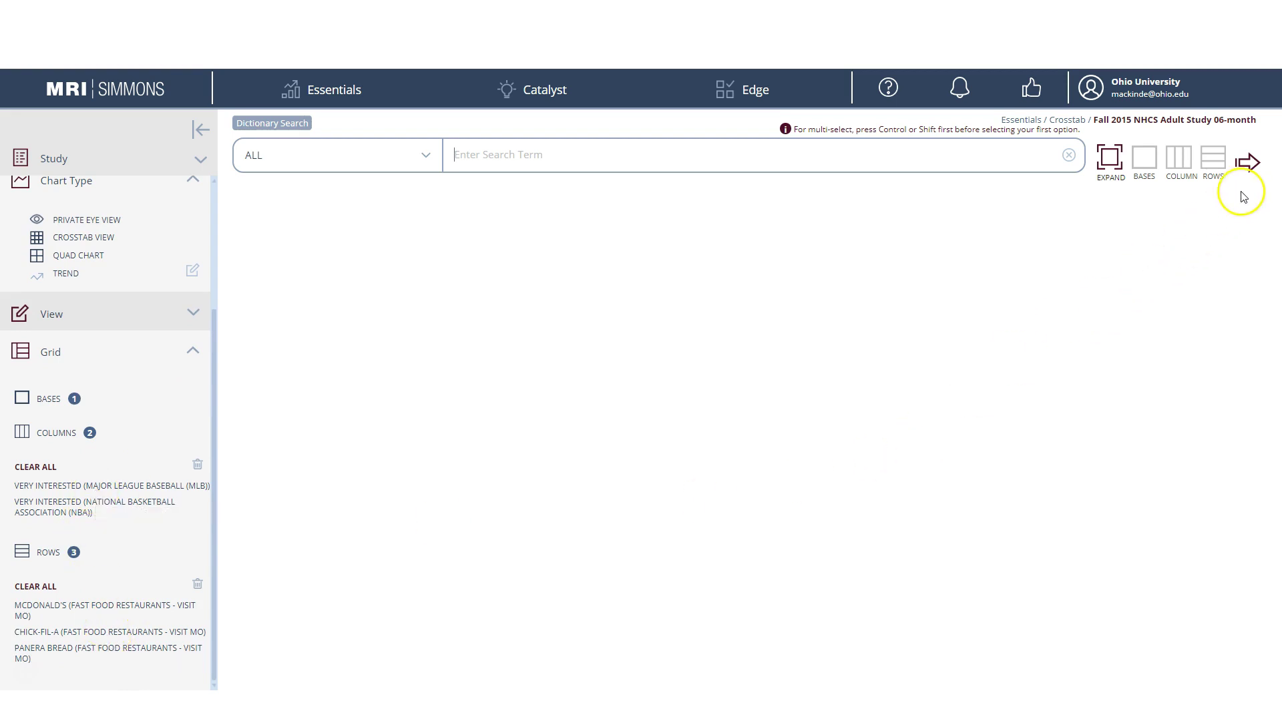
{"action": "left_click", "coordinate": [107, 486]}
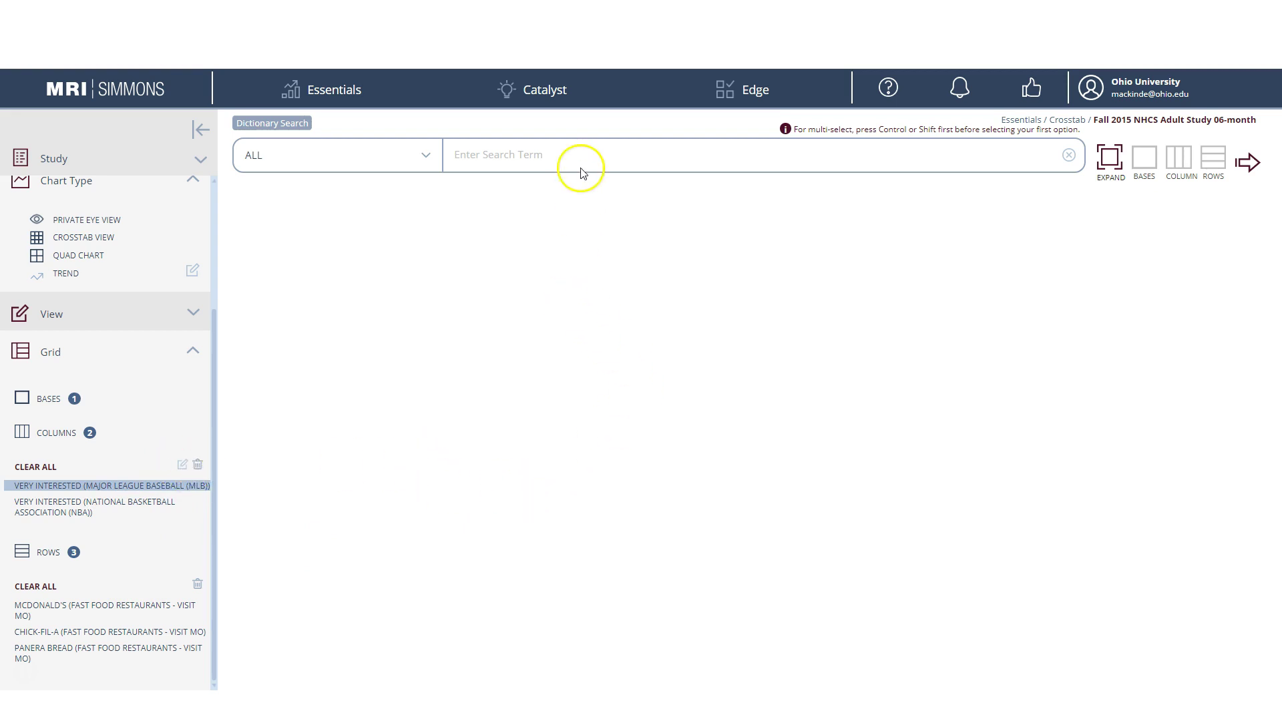
{"action": "left_click", "coordinate": [1247, 163]}
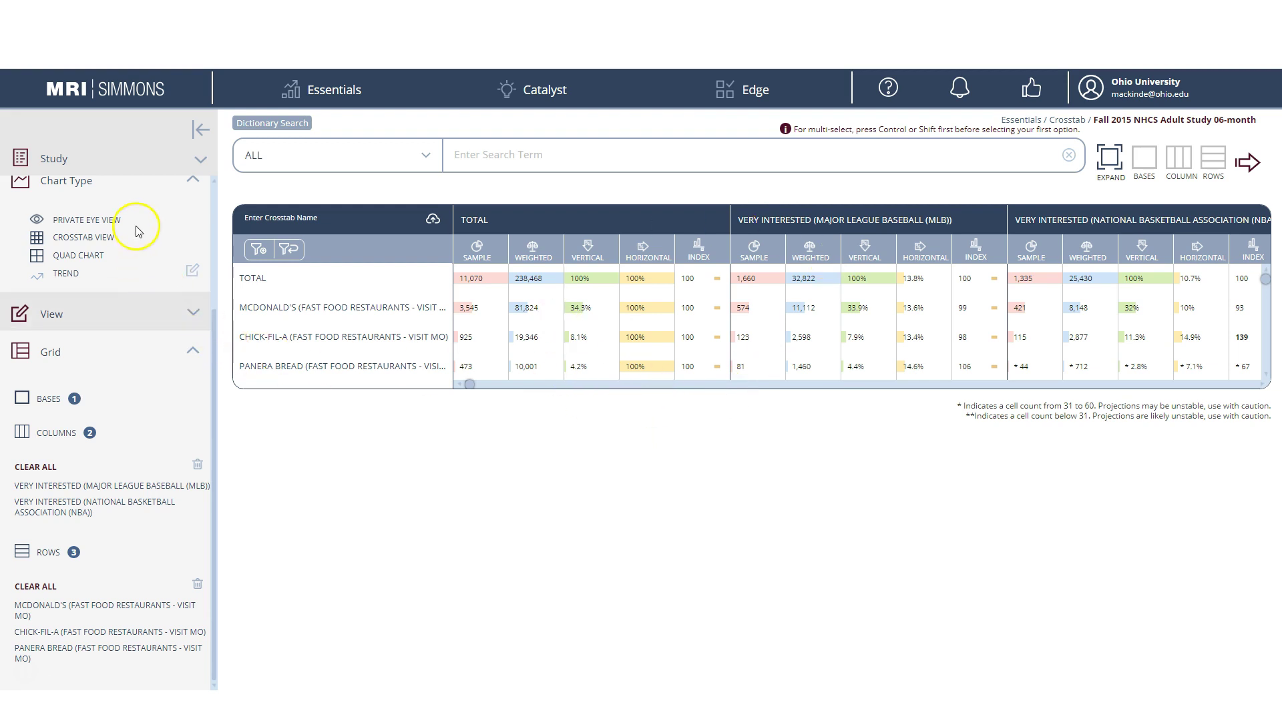
Step: Switch the results to Crosstab View under Chart Type
{"action": "scroll", "coordinate": [180, 267], "scroll_direction": "up", "scroll_amount": 1}
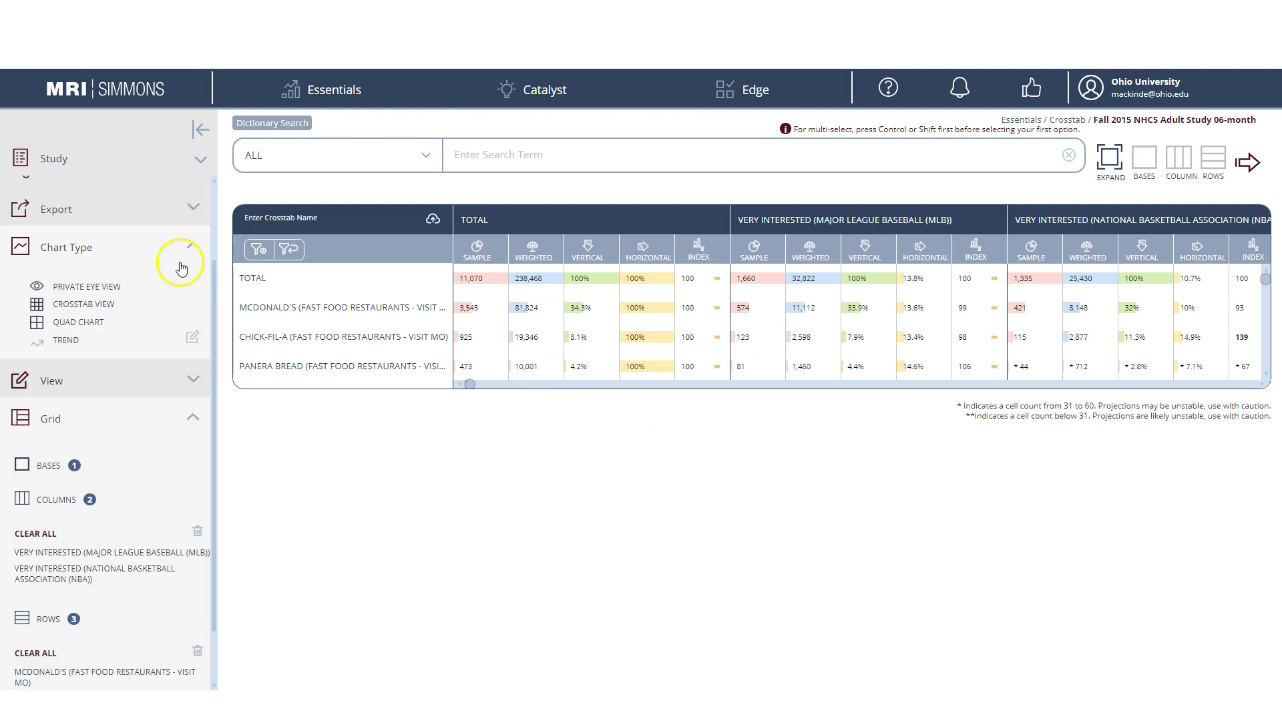
{"action": "left_click", "coordinate": [87, 307]}
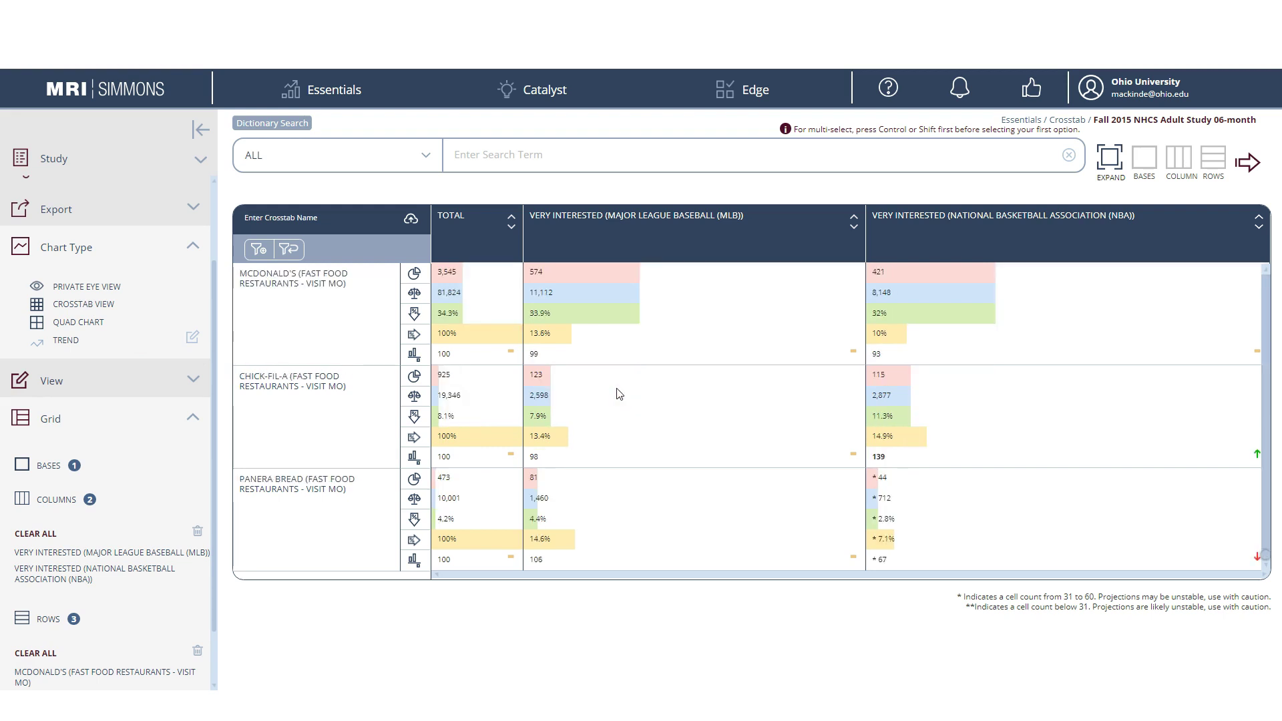
{"action": "scroll", "coordinate": [618, 394], "scroll_direction": "up", "scroll_amount": 2}
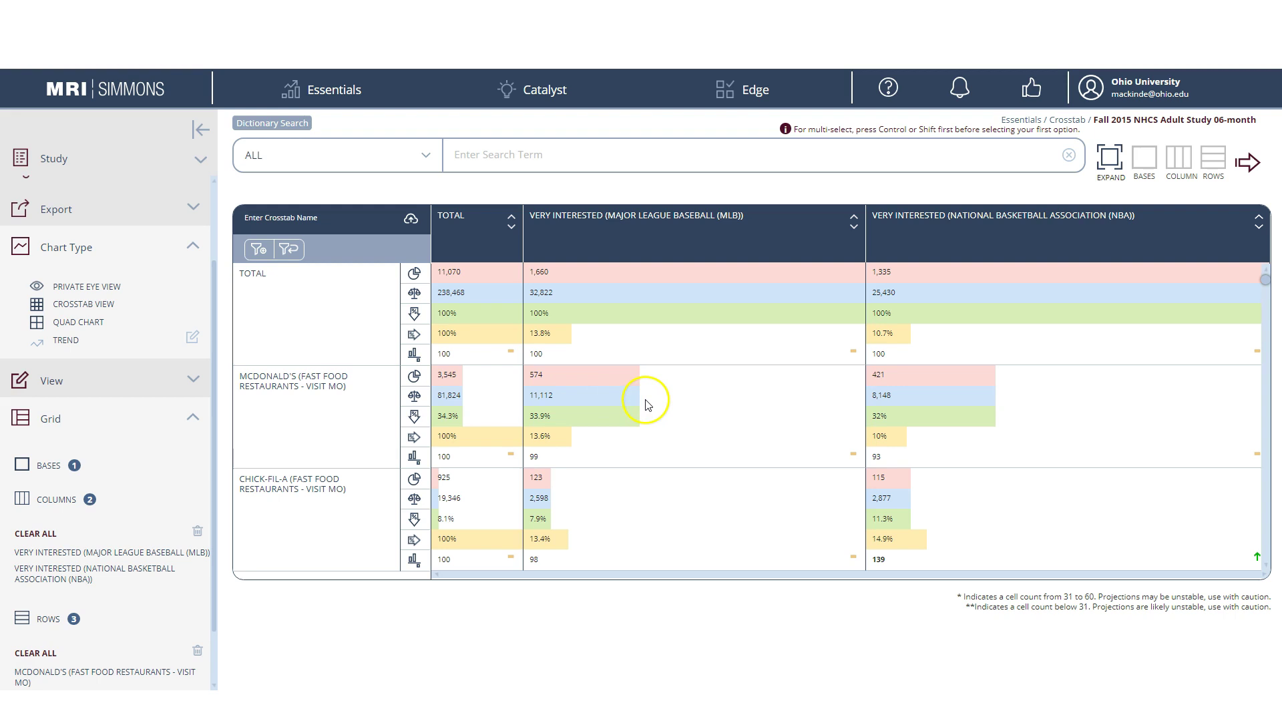
{"action": "scroll", "coordinate": [647, 405], "scroll_direction": "down", "scroll_amount": 2}
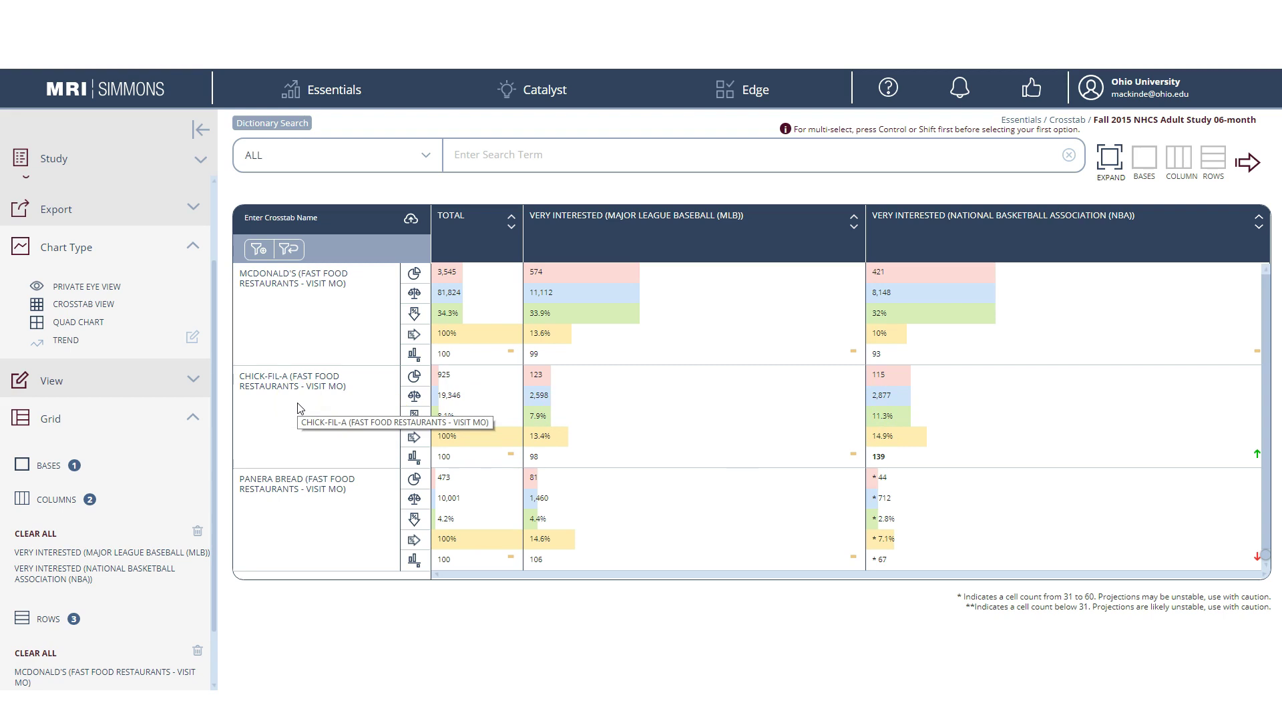
{"action": "left_click", "coordinate": [584, 257]}
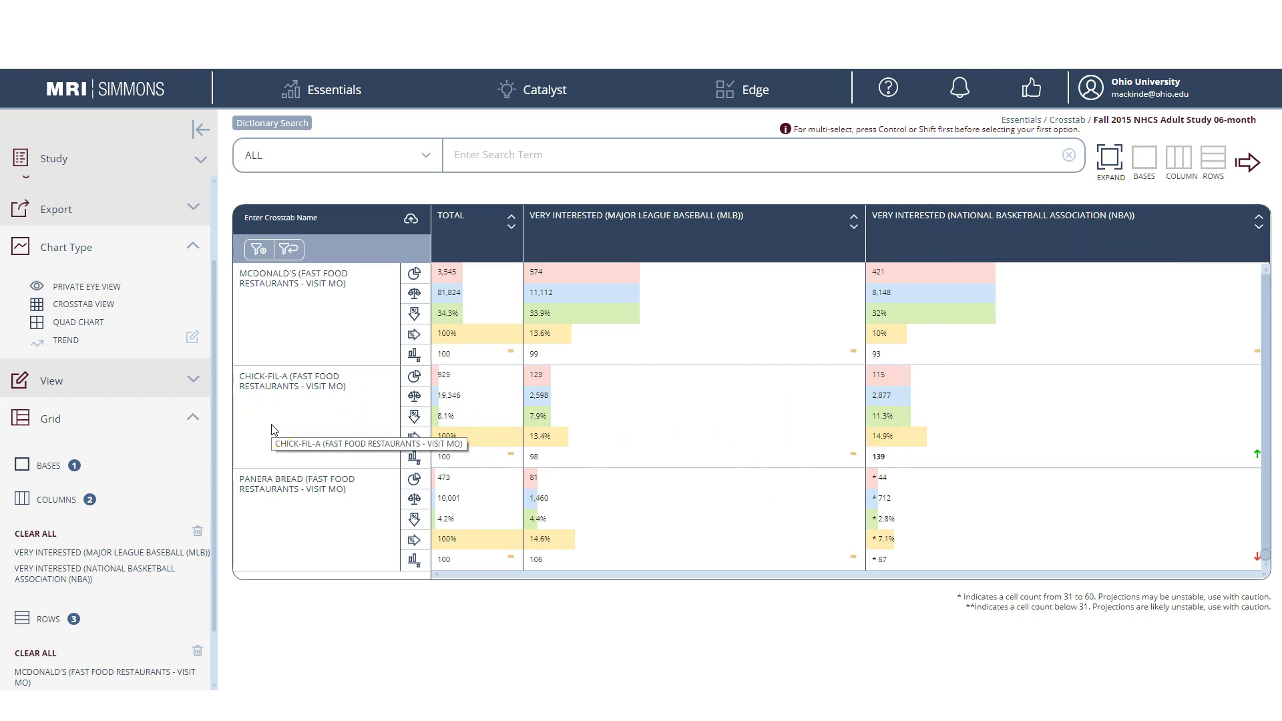
{"action": "left_click", "coordinate": [328, 447]}
{"action": "left_click", "coordinate": [327, 448]}
{"action": "left_click", "coordinate": [603, 427]}
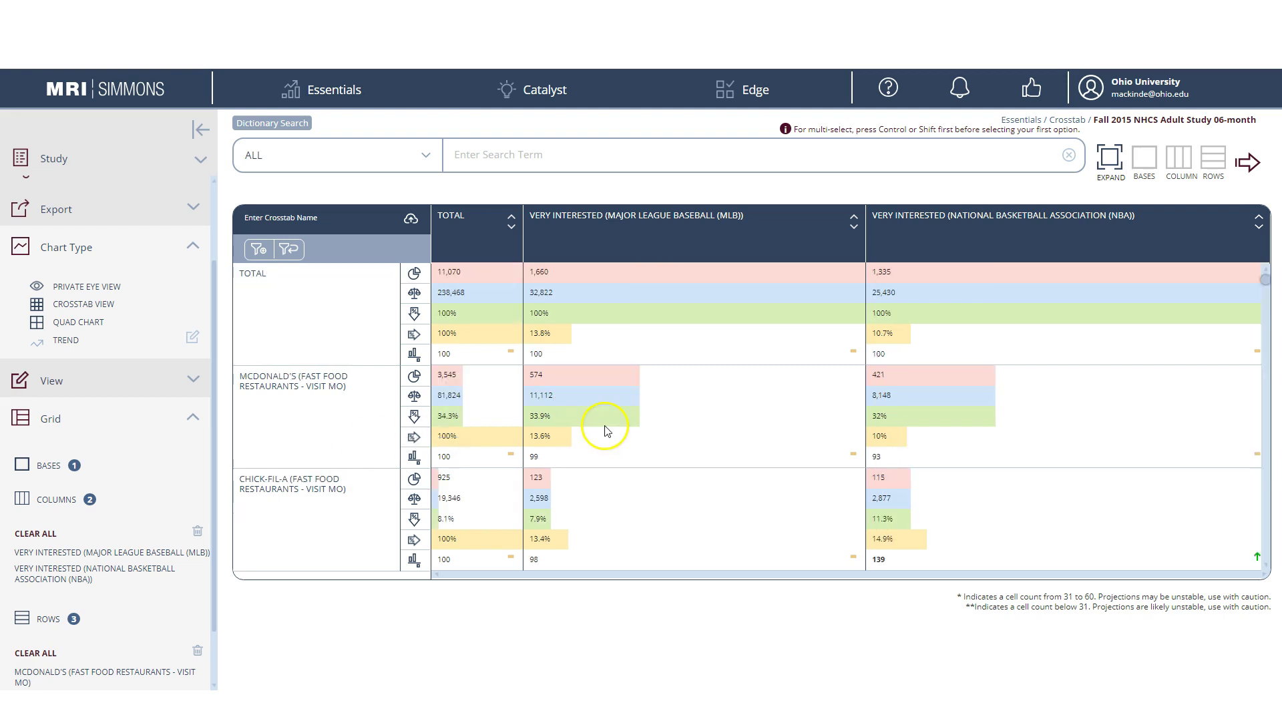
{"action": "left_click", "coordinate": [281, 425]}
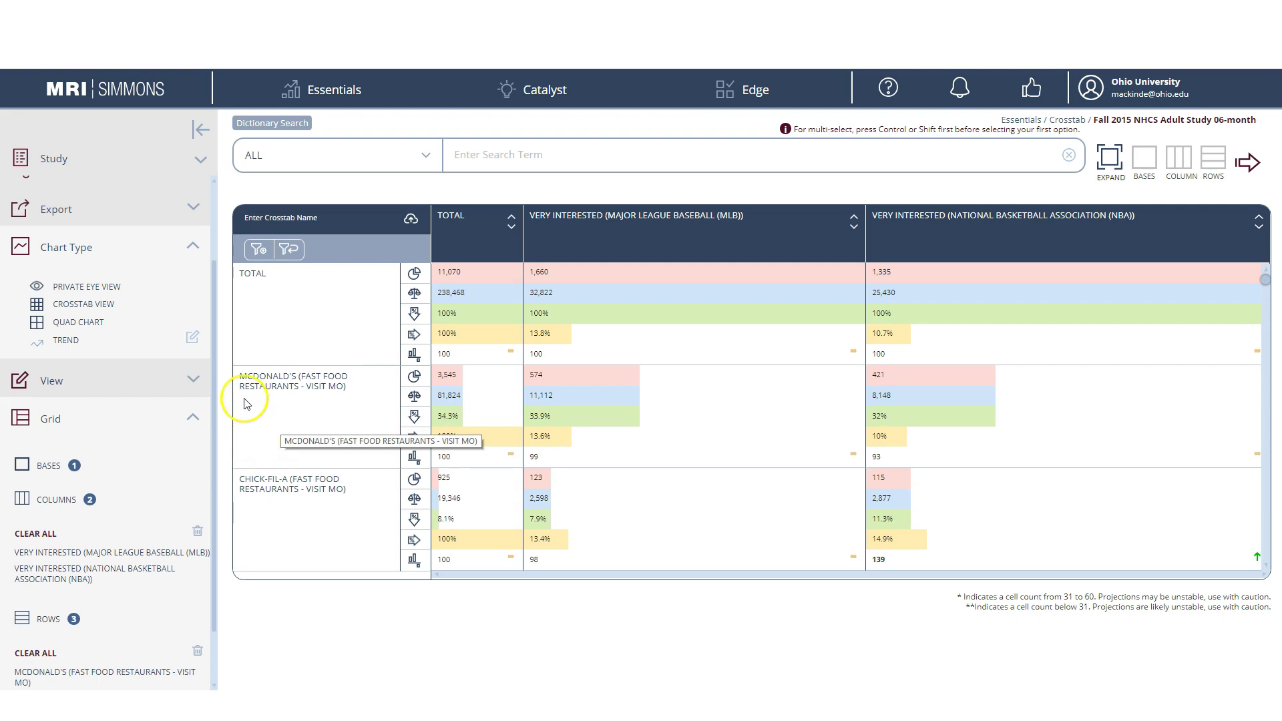
Step: Export the crosstab as an Excel .xls file from the Export options
{"action": "left_click", "coordinate": [261, 395]}
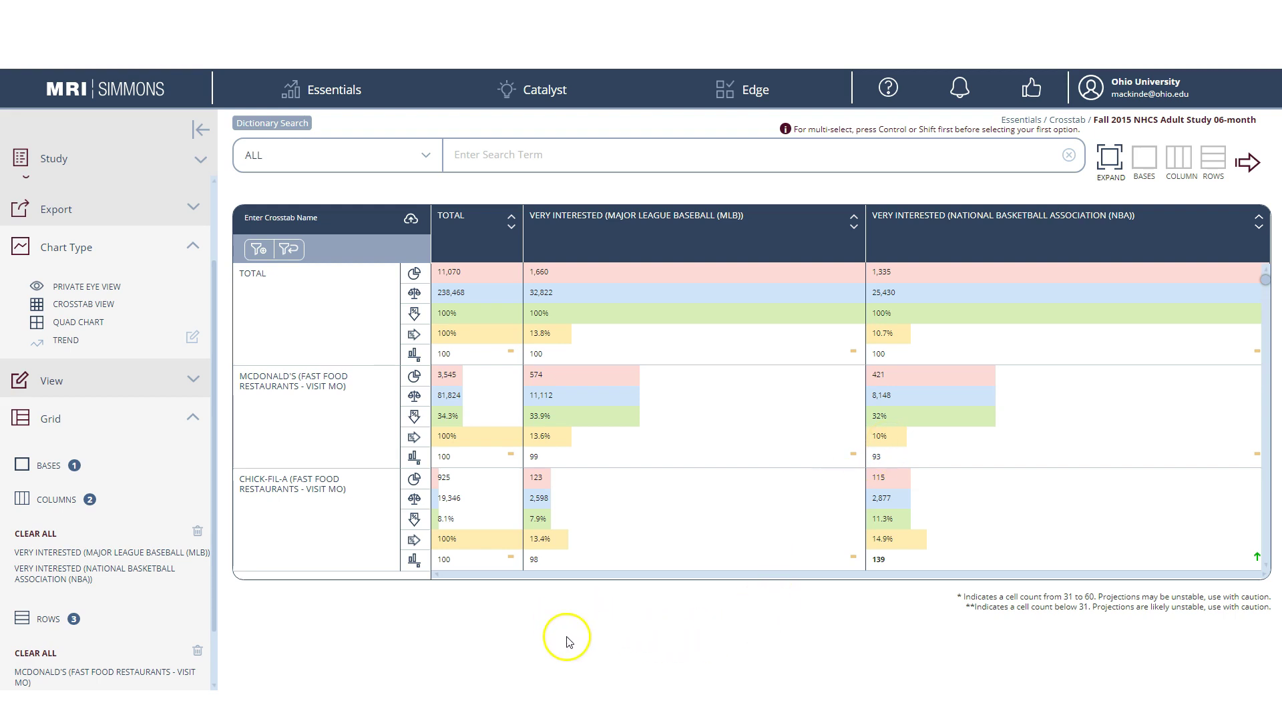
{"action": "left_click", "coordinate": [195, 208]}
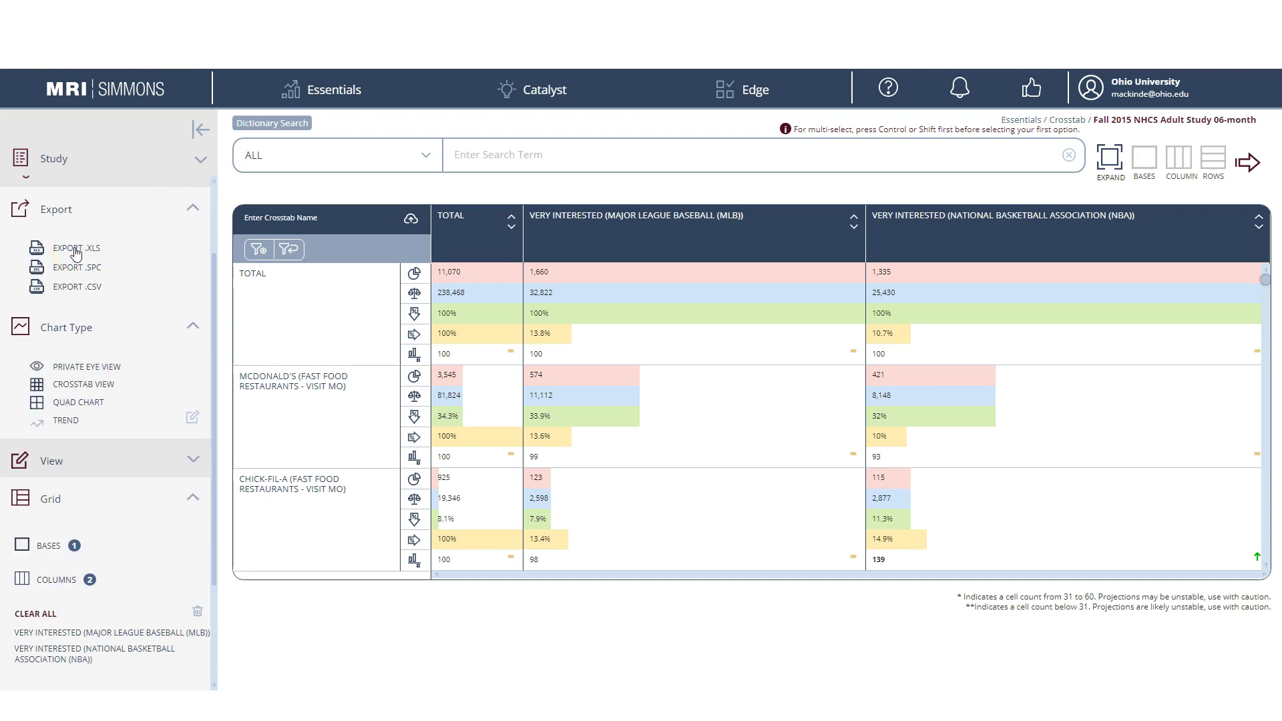
{"action": "left_click", "coordinate": [94, 680]}
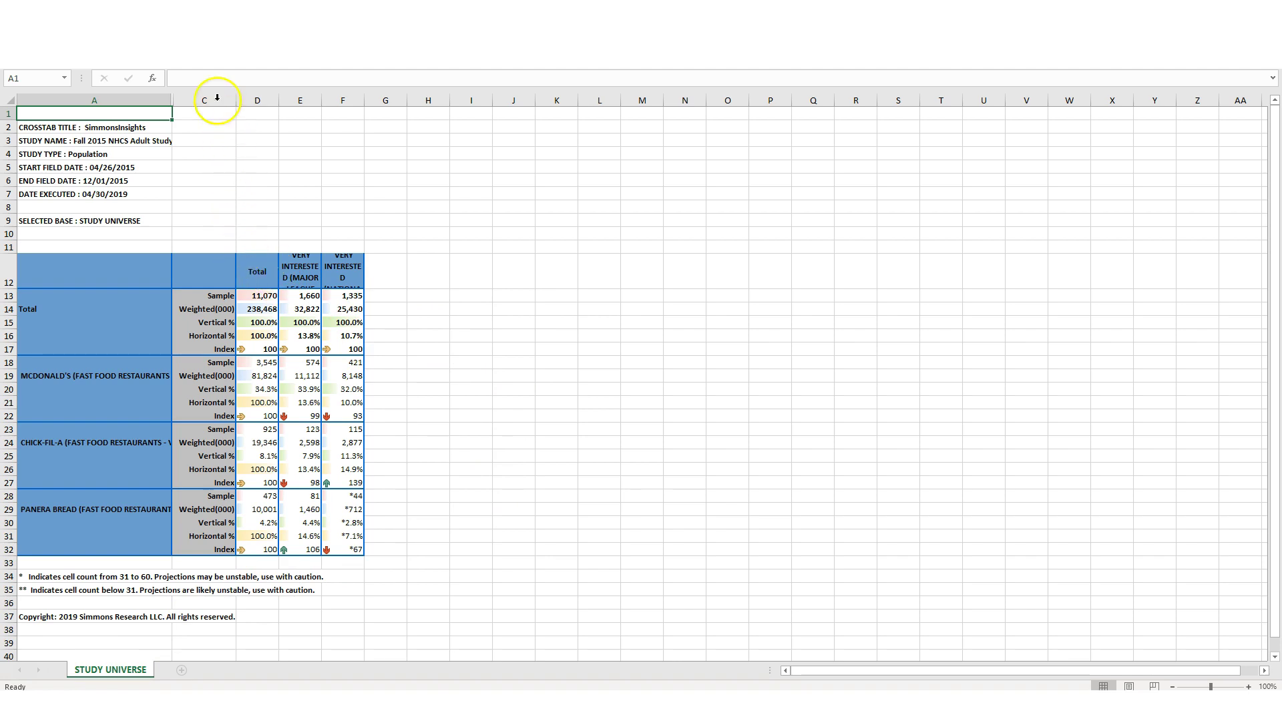
Step: Widen column C so the metric labels display fully
{"action": "left_click_drag", "start_coordinate": [235, 94], "coordinate": [372, 100]}
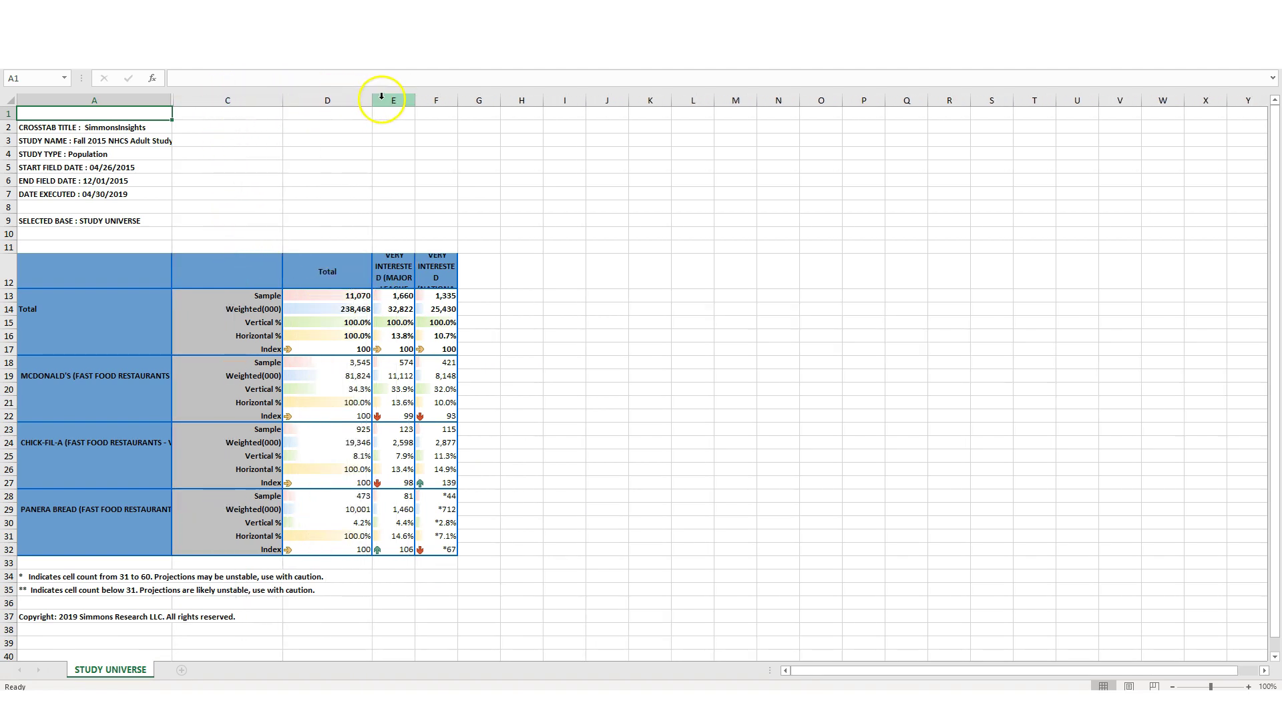